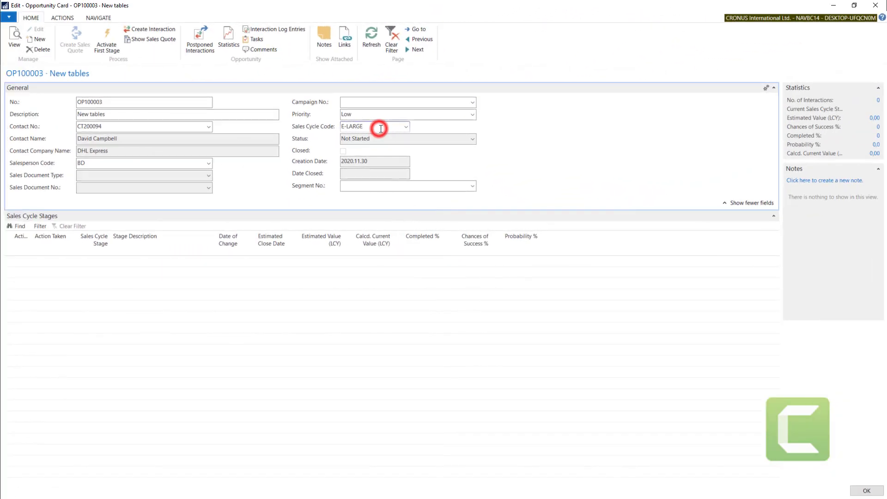
List the sales cycle codes E-LARGE, E-SMALL, F-LARGE and F-SMALL for opportunity OP100003
click(405, 126)
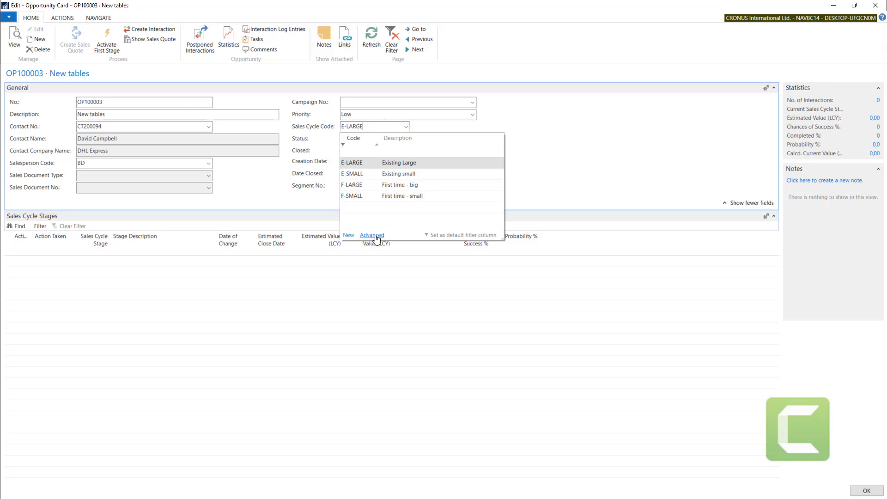
Open the full Select - Sales Cycles list and select the E-LARGE Existing Large cycle
click(371, 235)
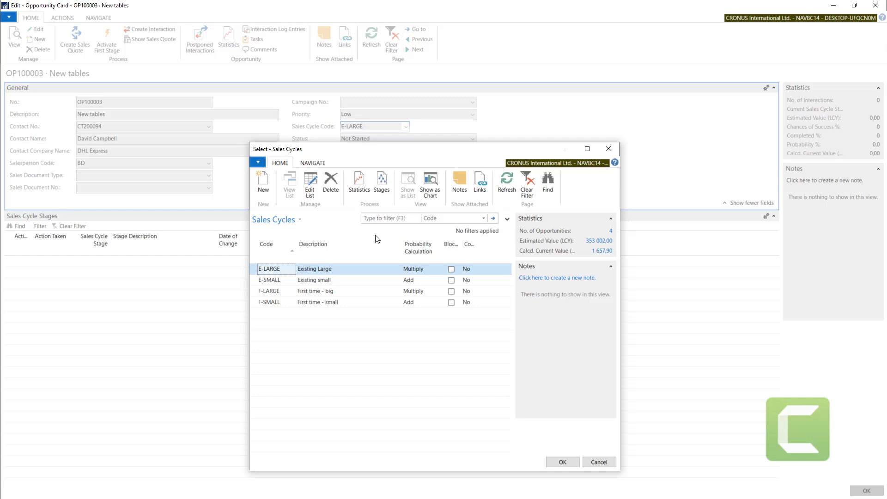
drag(396, 149, 352, 79)
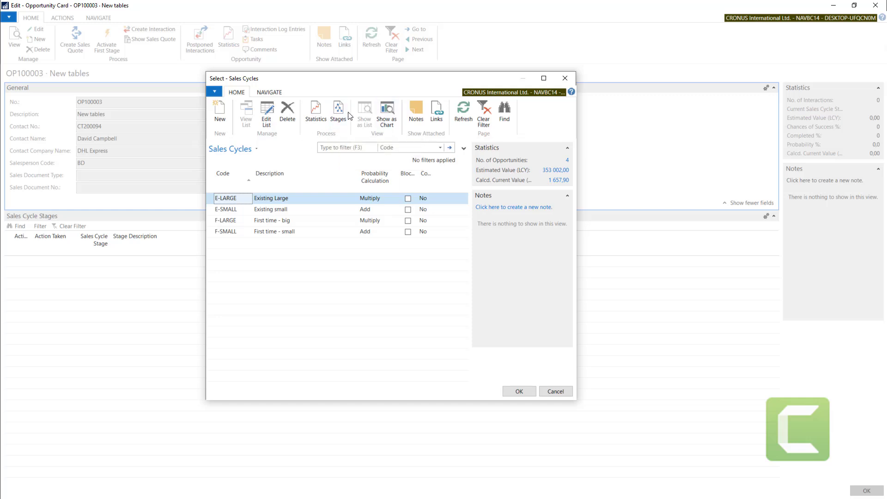
click(271, 200)
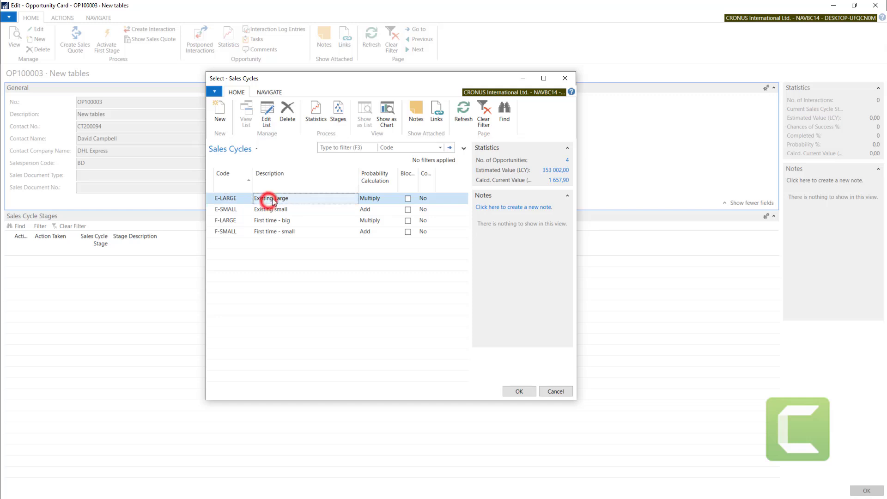
Open the E-LARGE stages and point out the Initial stage's Completed % and chances of success
click(339, 115)
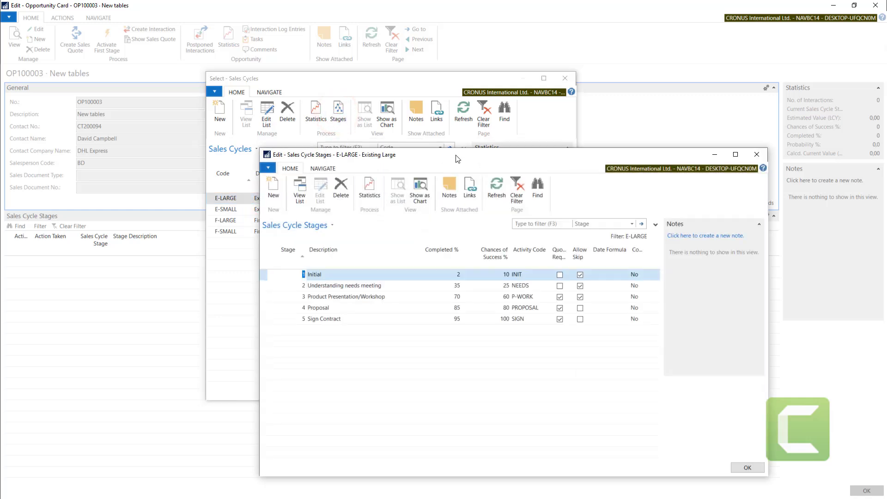
drag(457, 158, 404, 104)
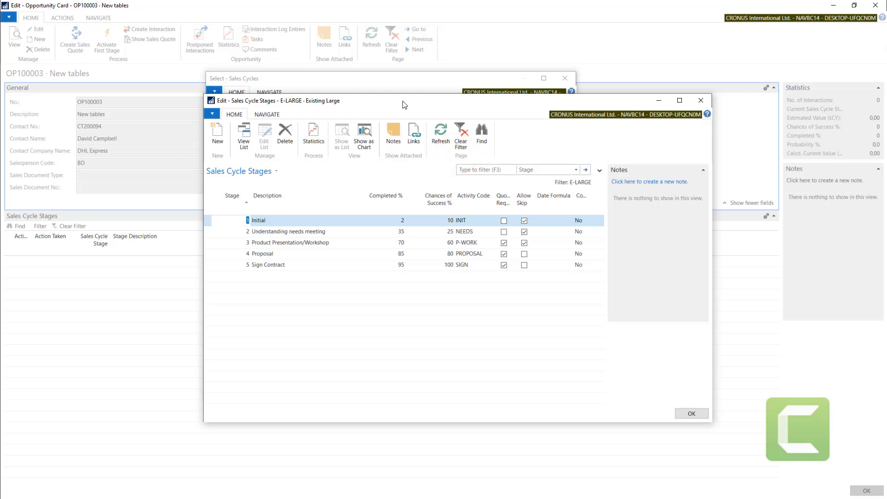
click(272, 223)
click(398, 221)
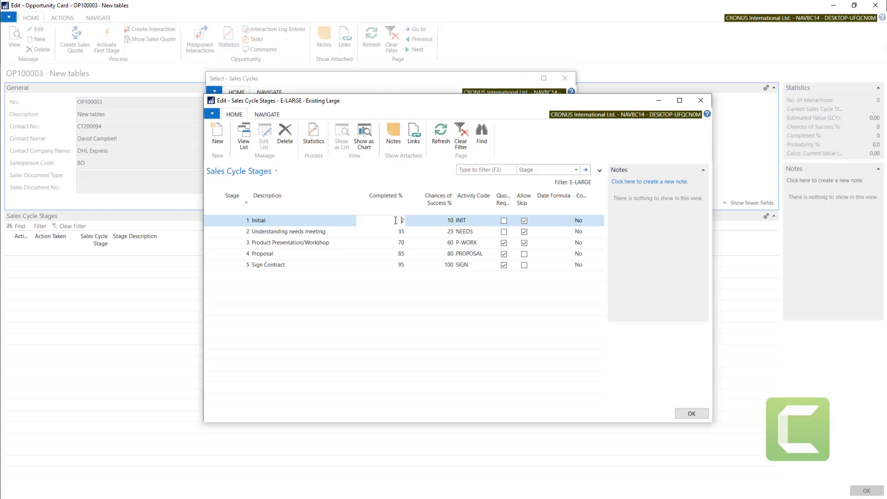
click(439, 222)
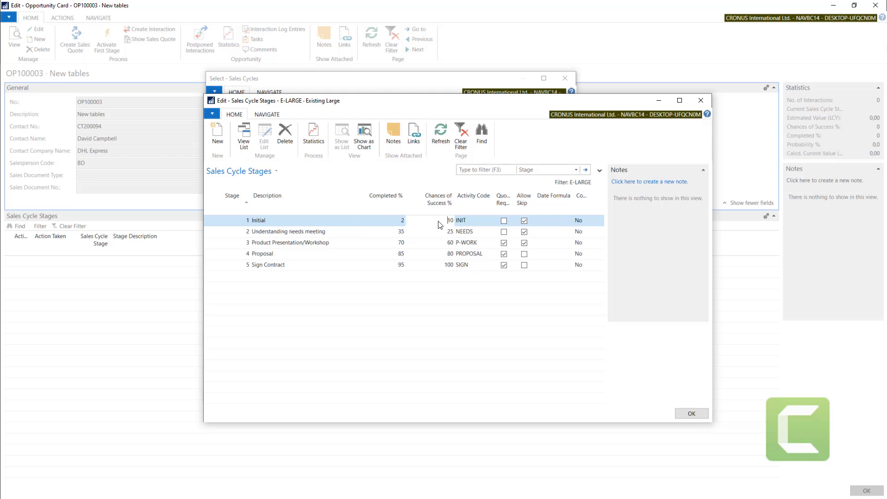
Step through the stages from Understanding needs meeting down to Sign Contract
click(234, 232)
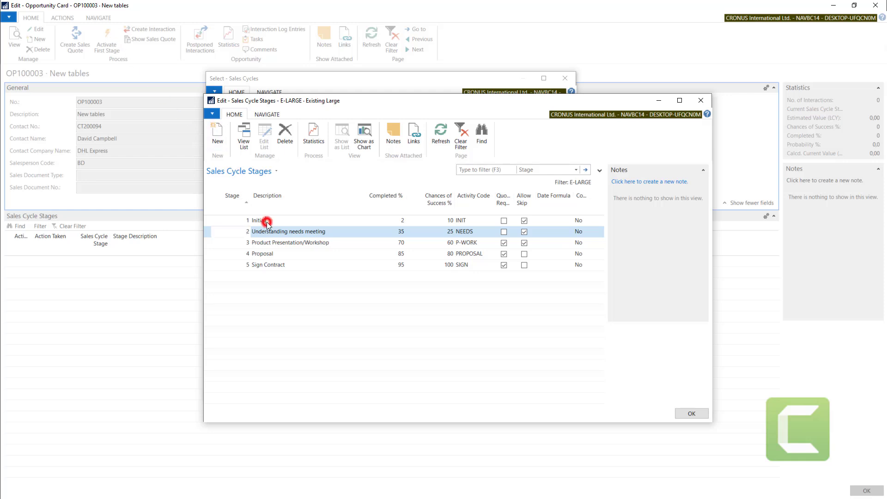
click(266, 222)
click(263, 242)
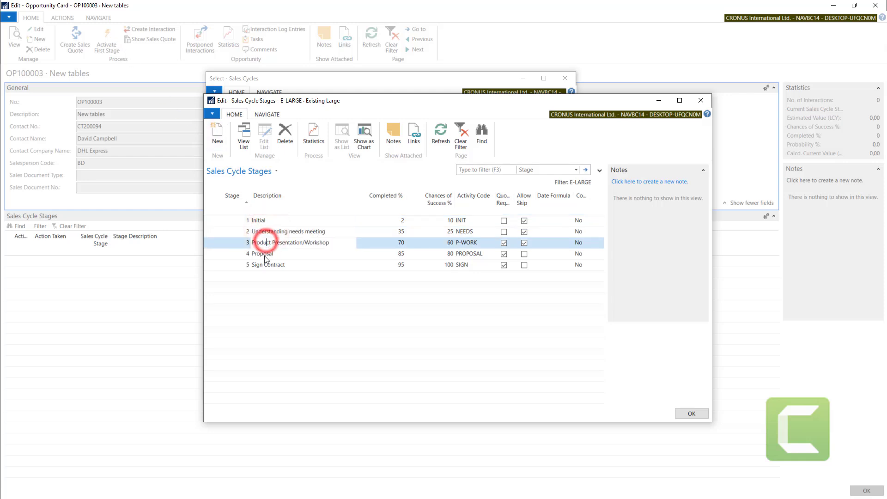
click(265, 265)
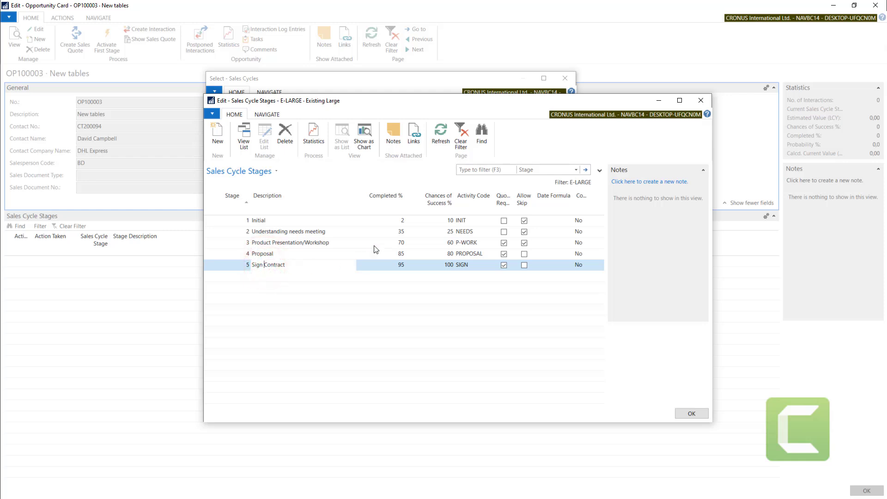
Compare the Completed % of Initial and Understanding needs meeting, then Initial's chances of success
click(388, 221)
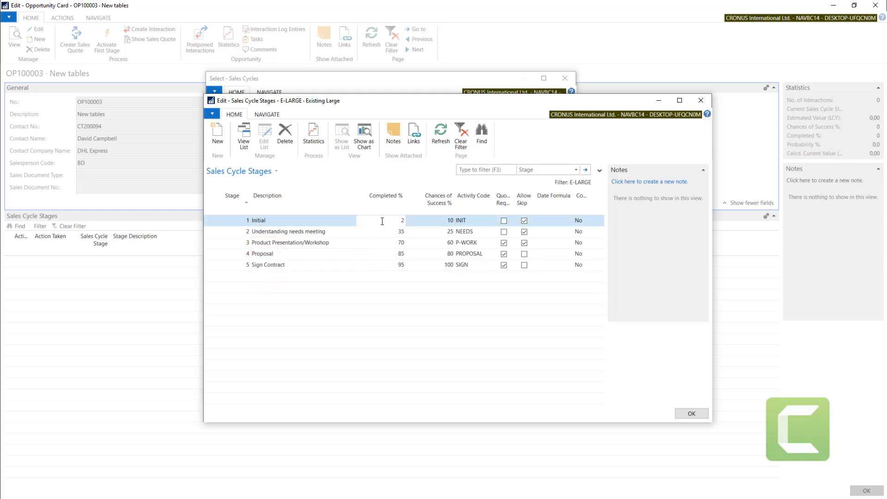
click(400, 230)
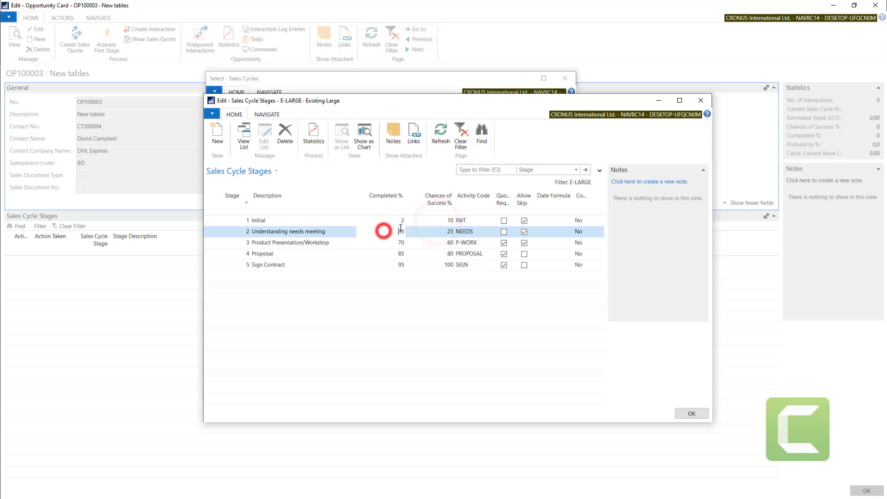
click(383, 221)
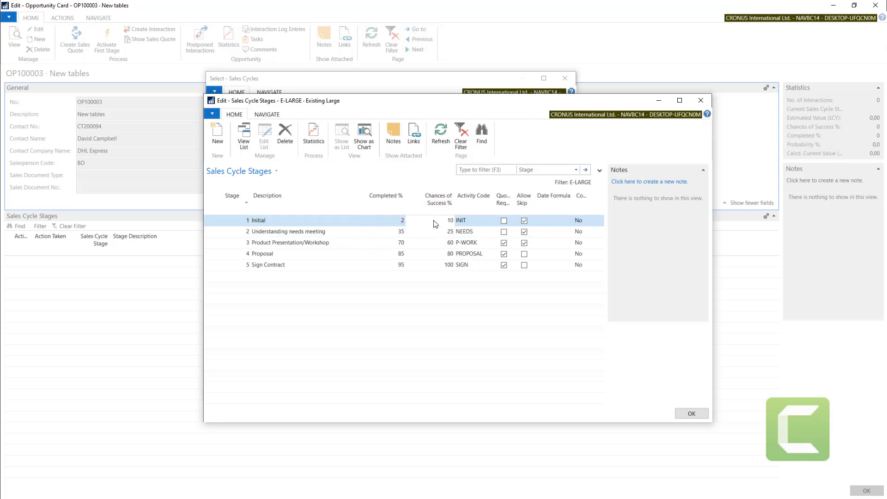
click(435, 223)
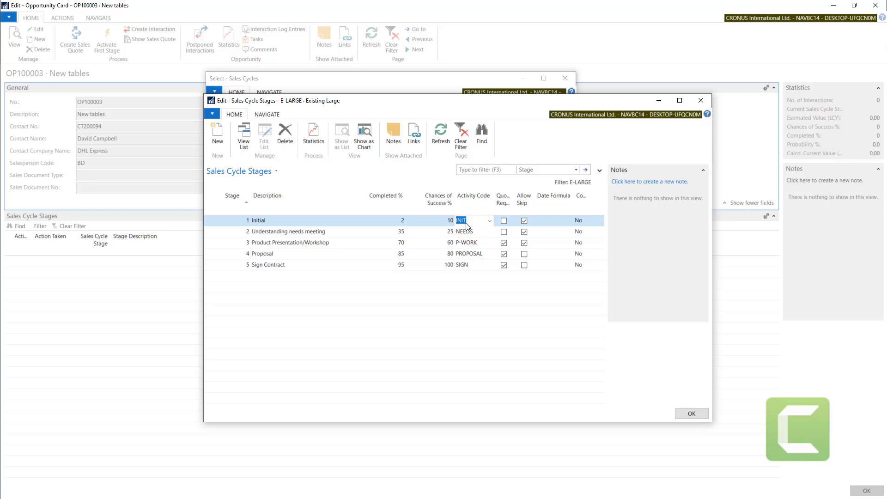
Open the full Activities list from the Initial stage's Activity Code and widen the window
click(489, 220)
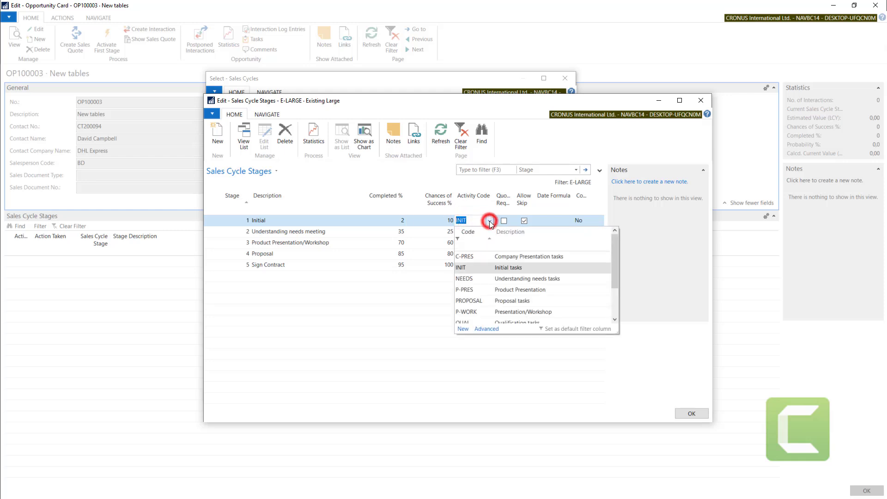
click(486, 328)
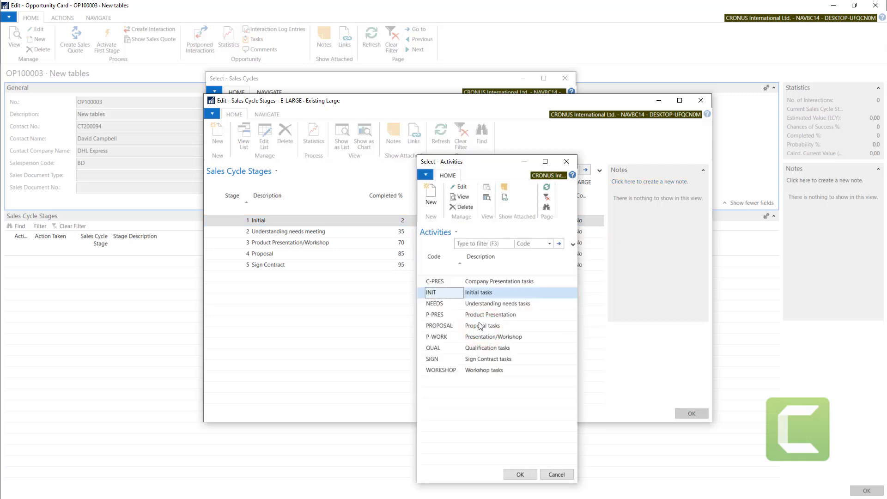
drag(416, 247, 312, 250)
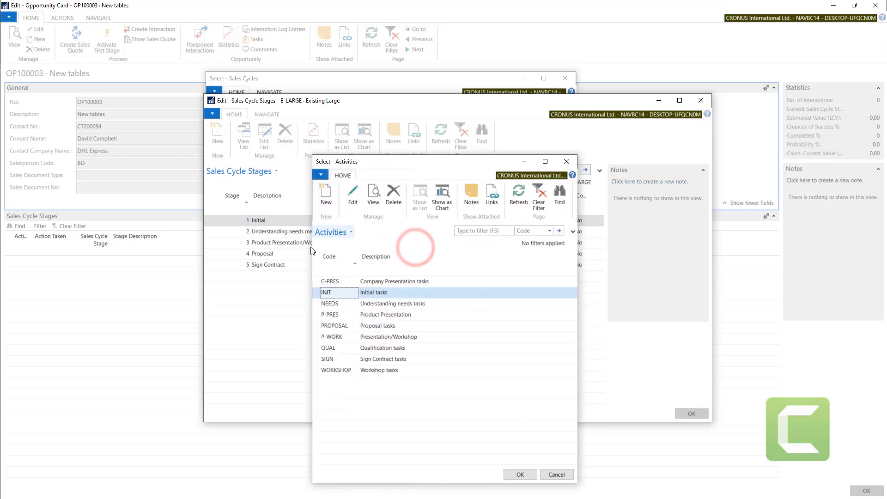
Review INIT's task lines: Verify quality of opportunity, Identify key persons, High priority, +1W
click(353, 195)
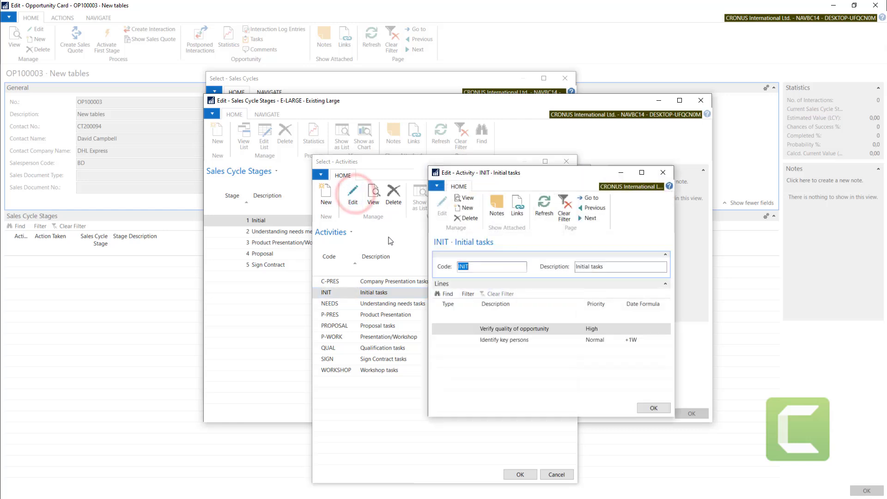
click(456, 339)
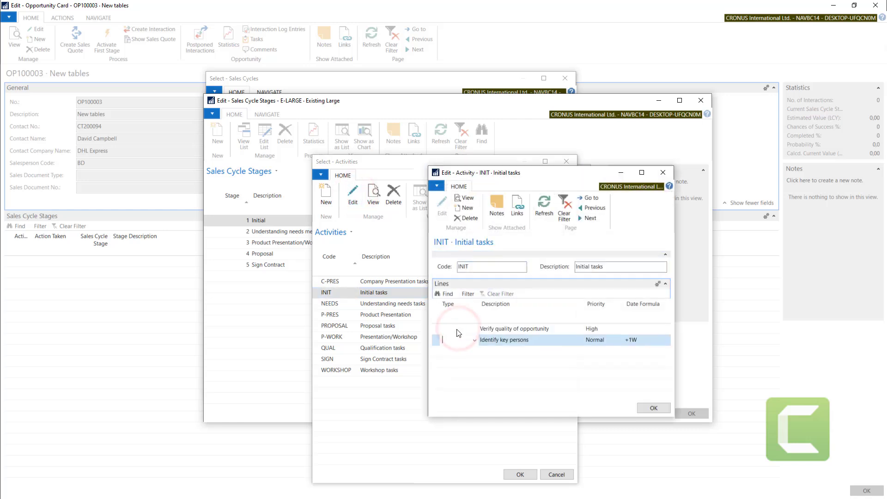
click(455, 327)
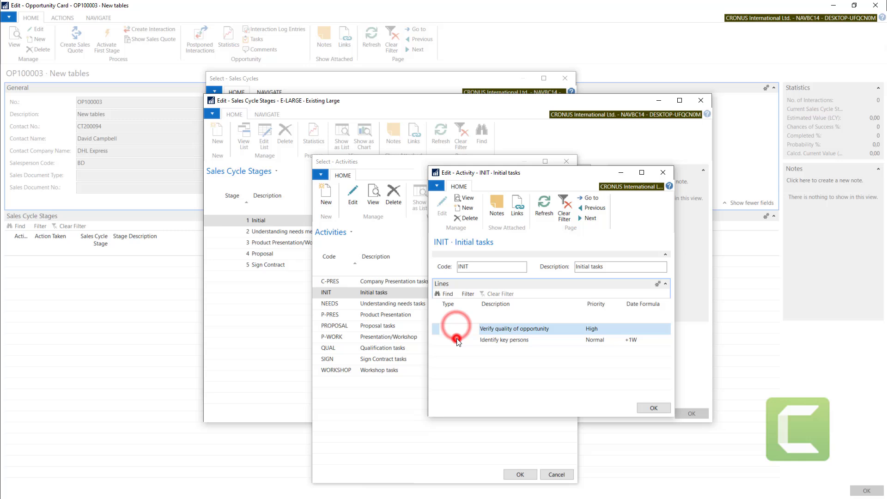
click(457, 339)
click(472, 266)
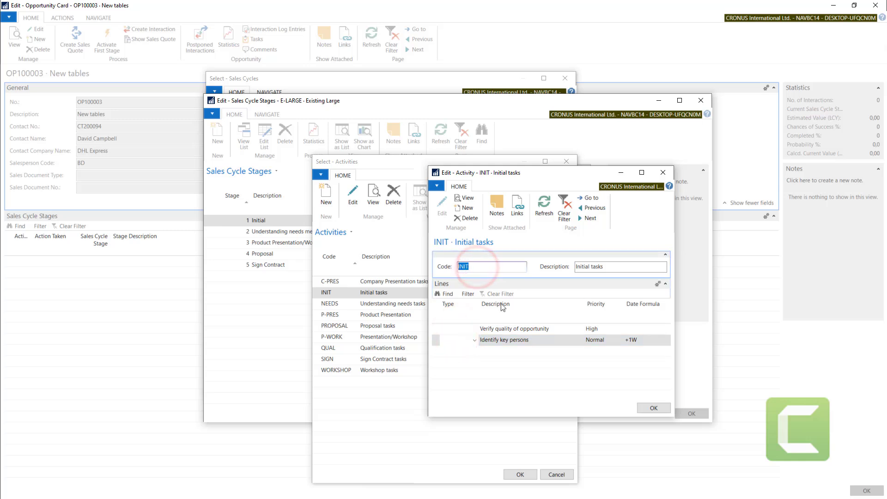
click(530, 328)
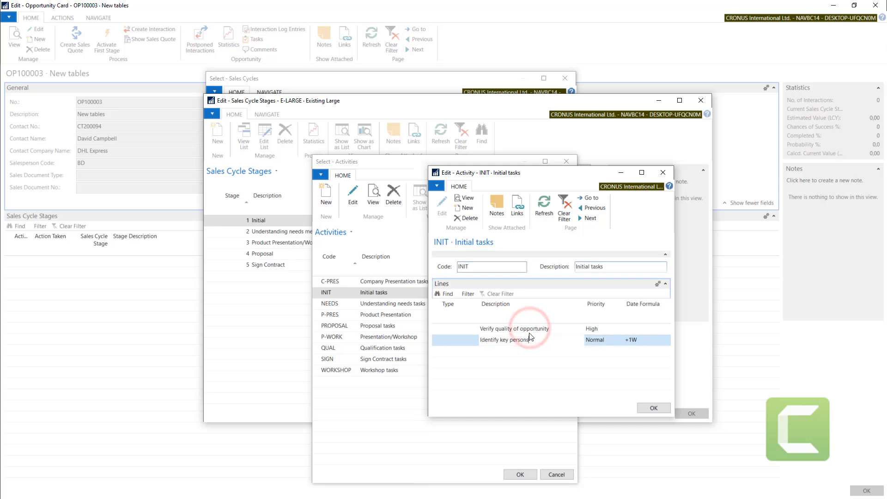
click(530, 328)
click(570, 331)
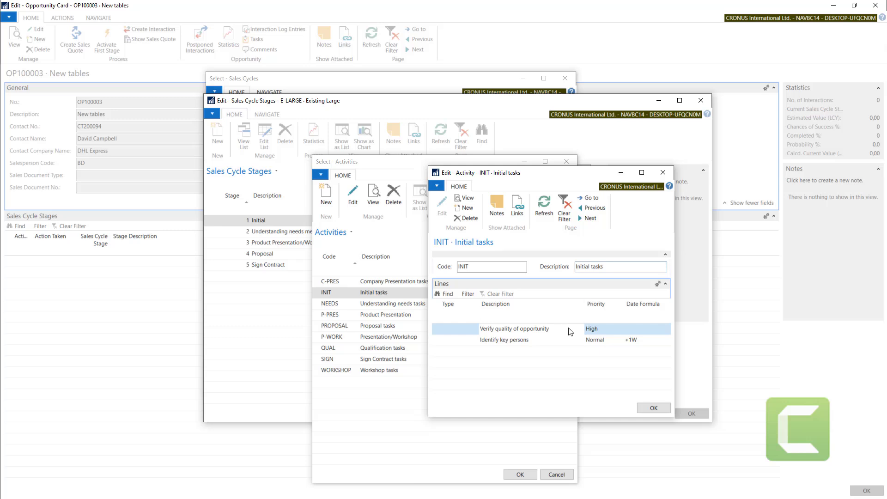
click(595, 329)
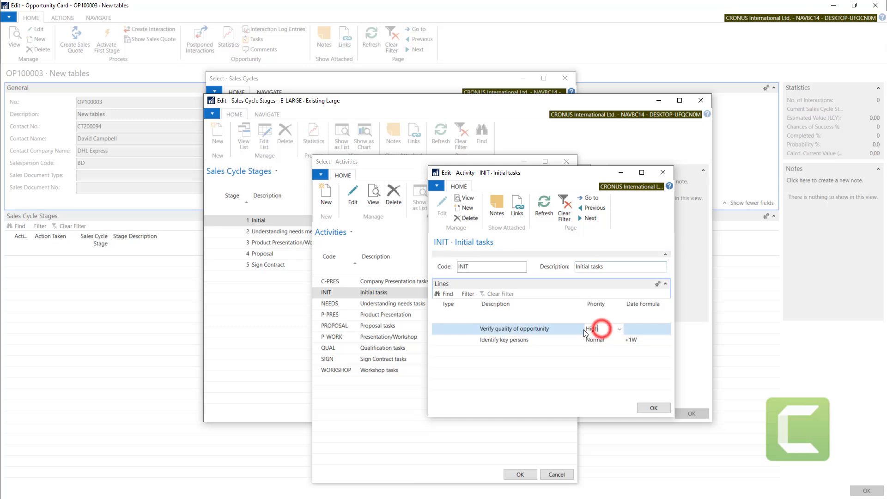
click(544, 345)
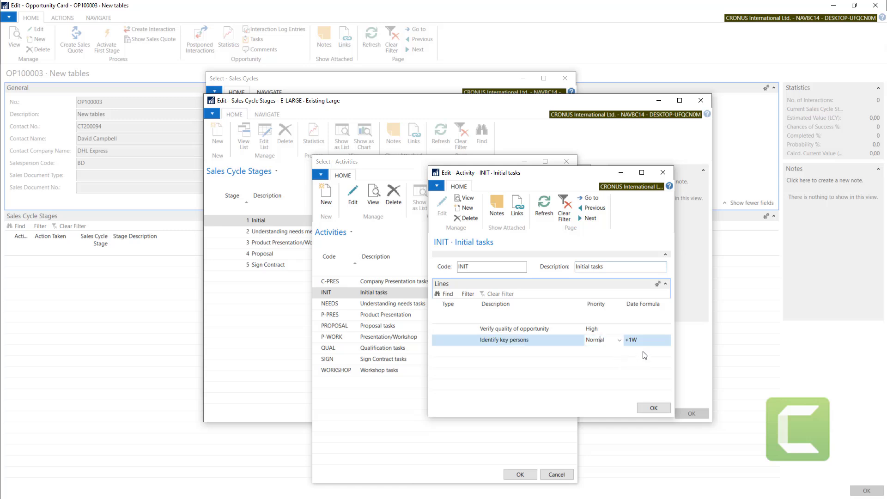
click(644, 340)
double_click(646, 339)
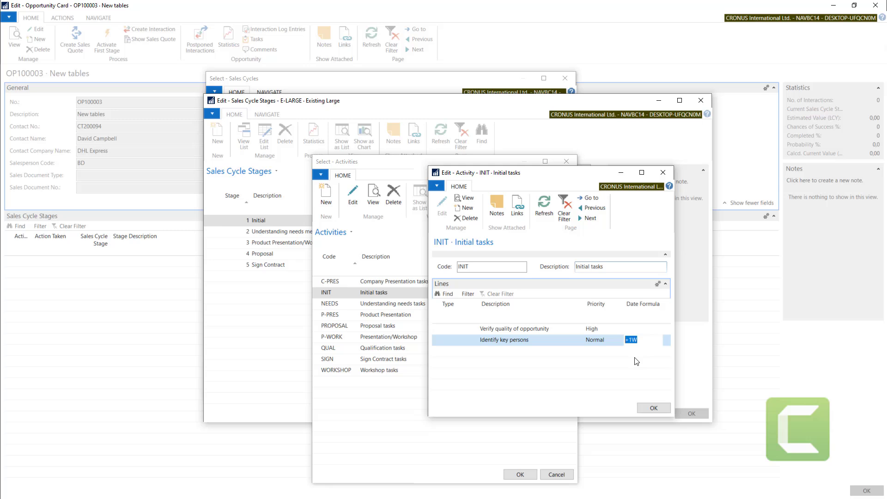
Close INIT, keeping it on stage 1, and open the full activities list for Proposal
key(Escape)
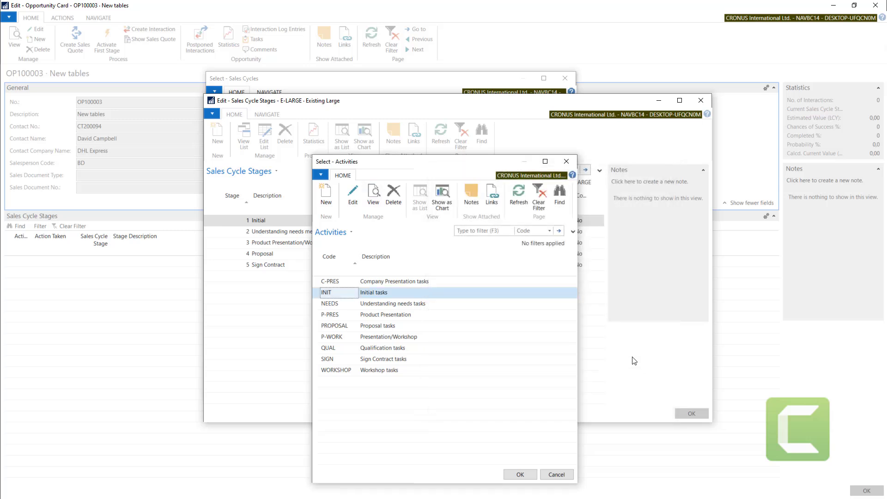
double_click(374, 292)
click(490, 232)
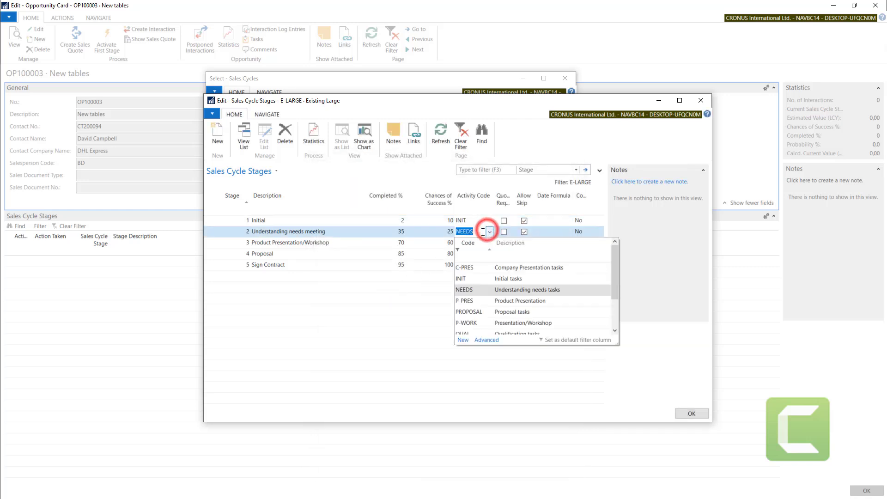
click(513, 324)
click(471, 254)
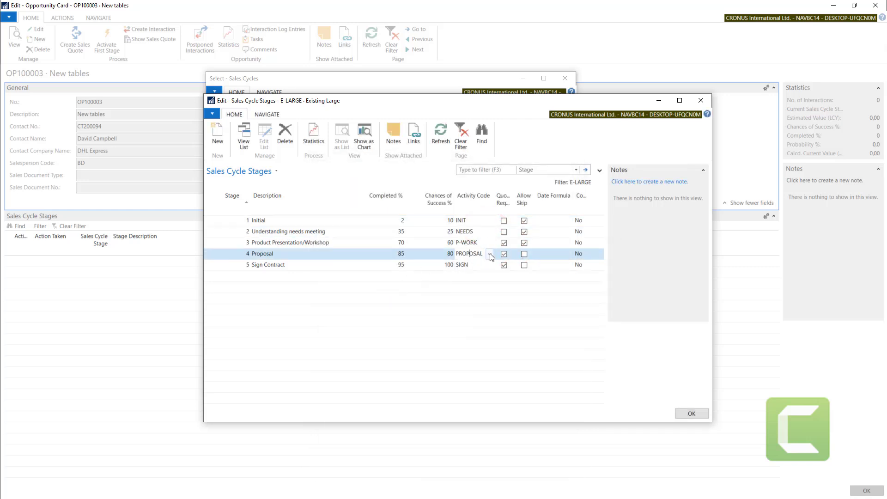
click(490, 253)
click(489, 366)
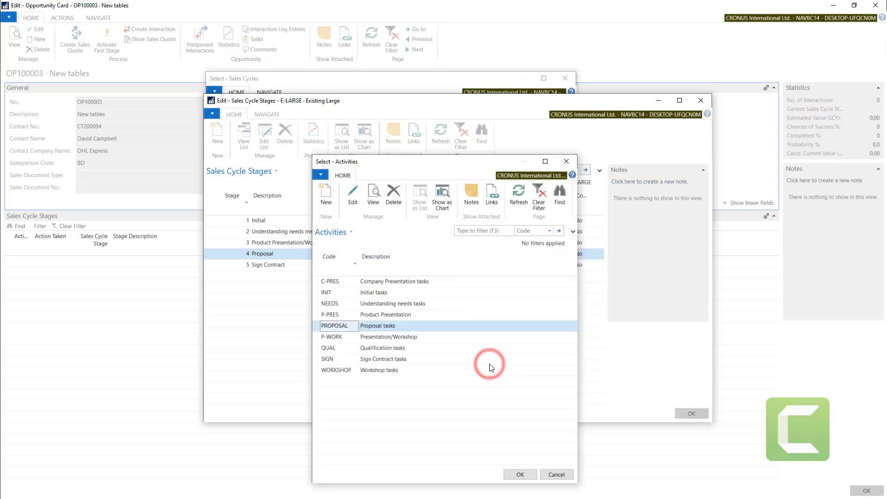
click(352, 196)
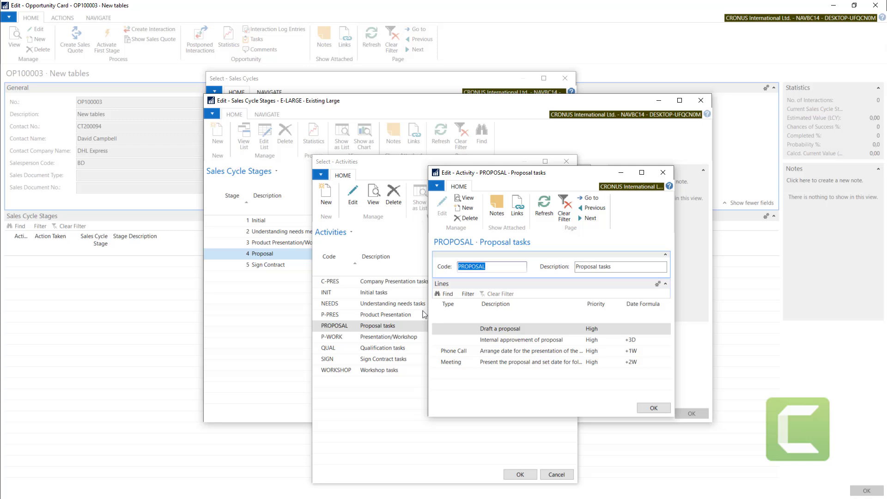
click(450, 351)
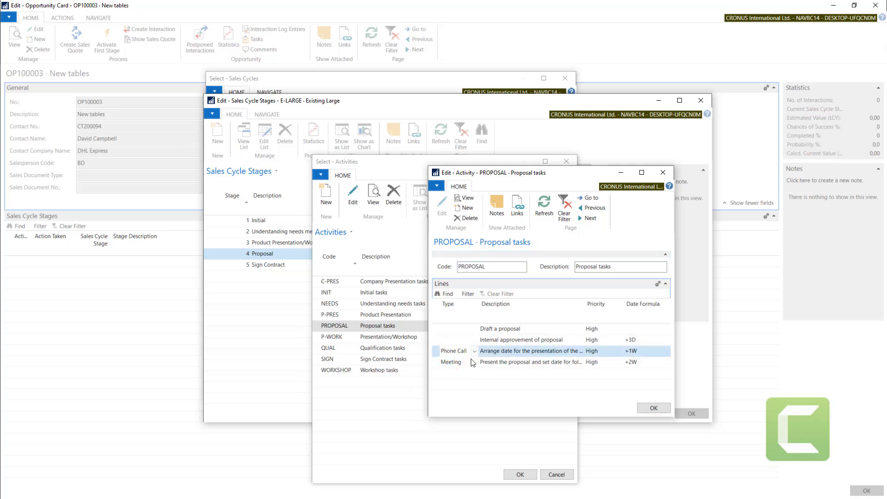
click(454, 362)
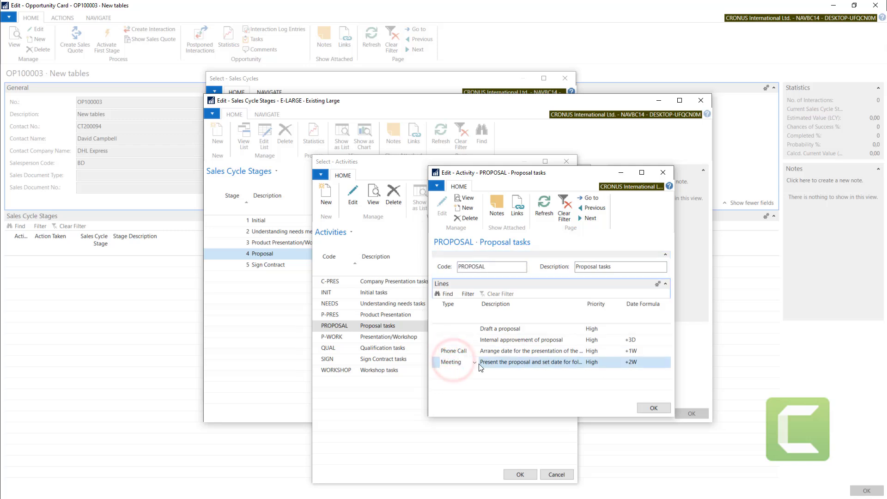
click(636, 339)
click(636, 362)
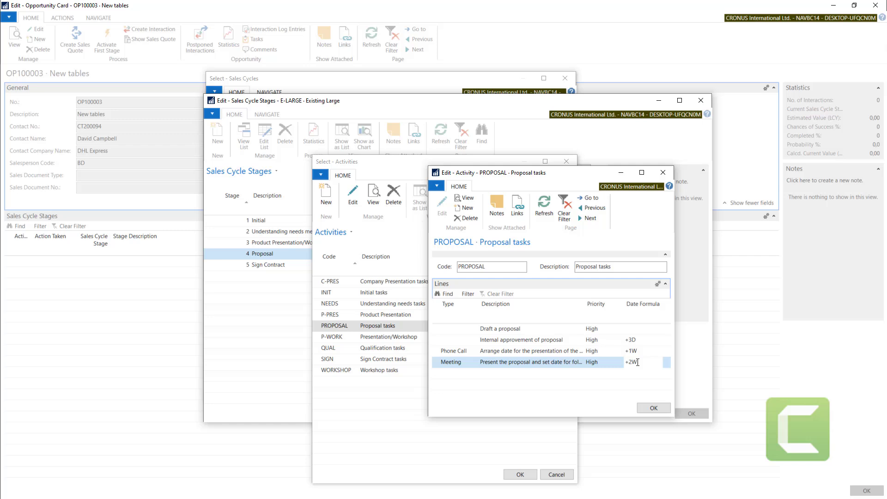
key(Escape)
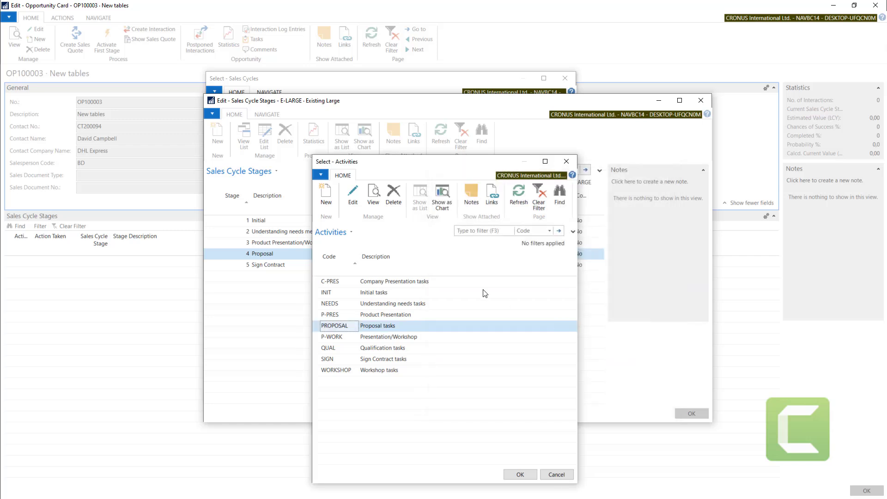
Close the activity and sales cycle lookups and review OP100003's status options, leaving Not Started
key(Escape)
key(Escape)
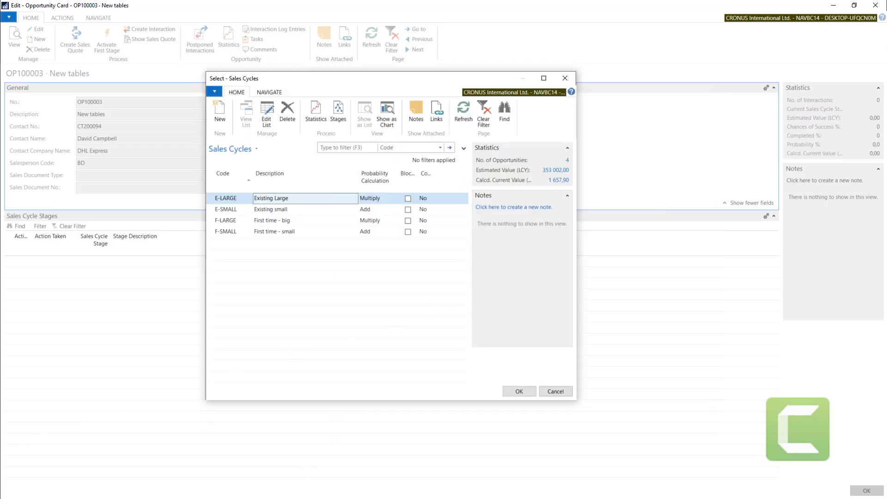
click(565, 78)
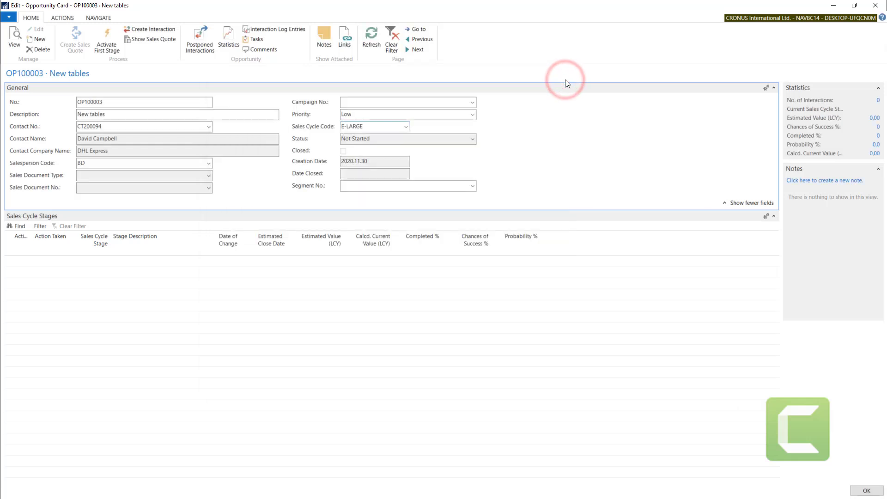
click(386, 138)
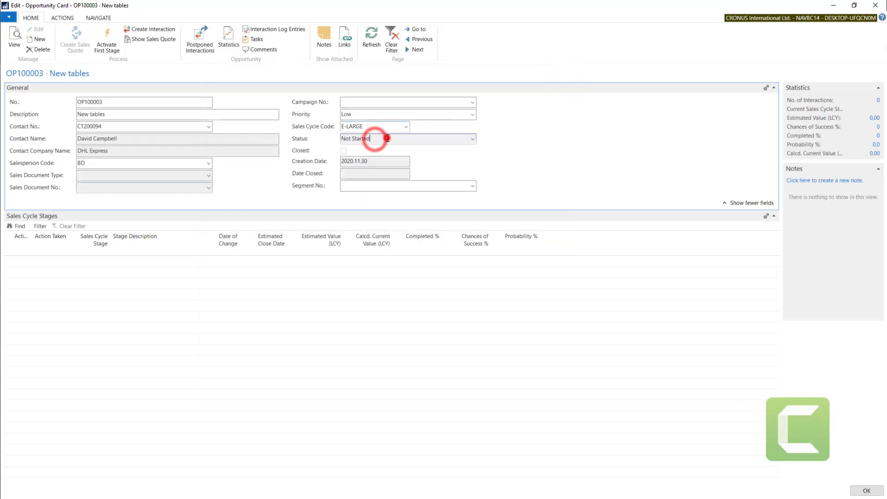
click(473, 142)
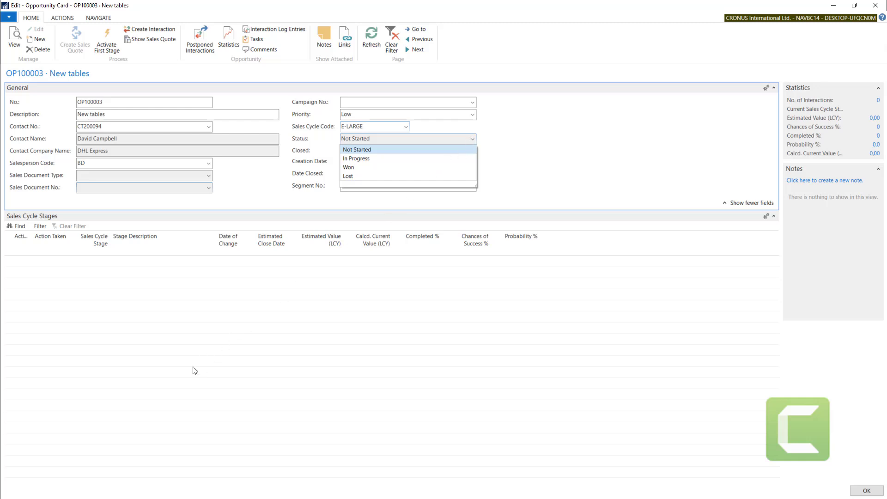
key(Escape)
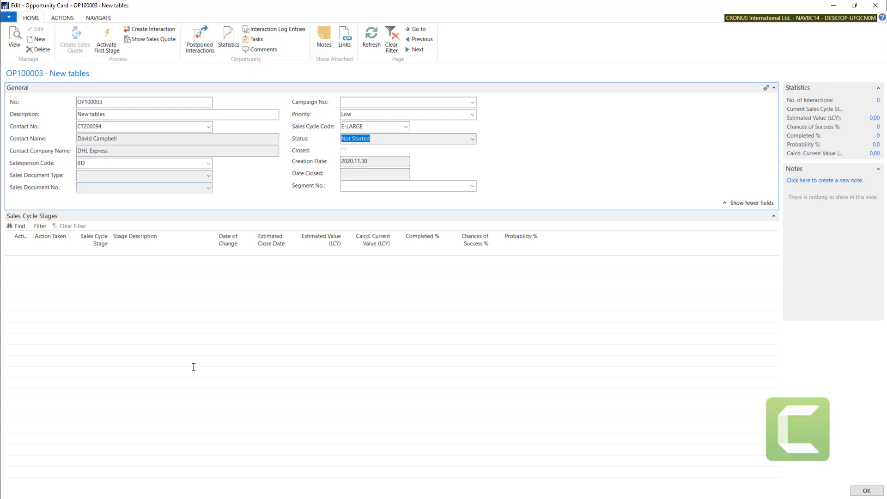
Start a new opportunity with description 'Desks sale', creating OP000001
click(34, 39)
text(Desks sale)
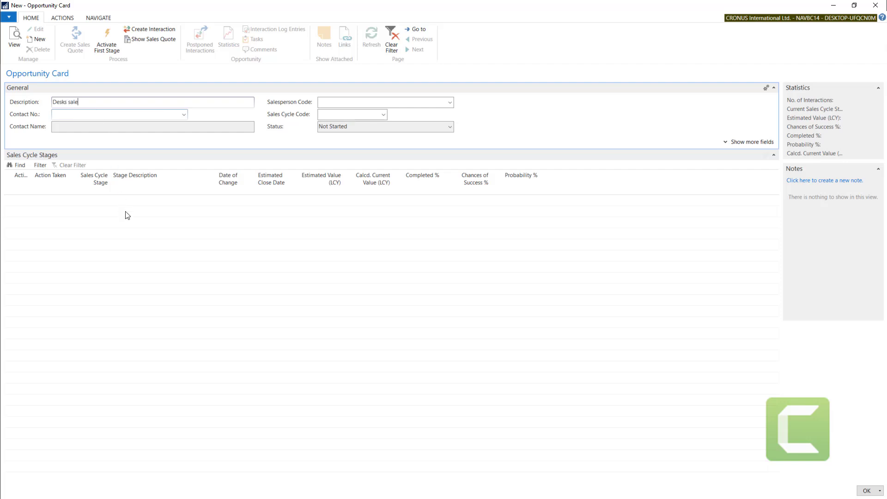
key(Tab)
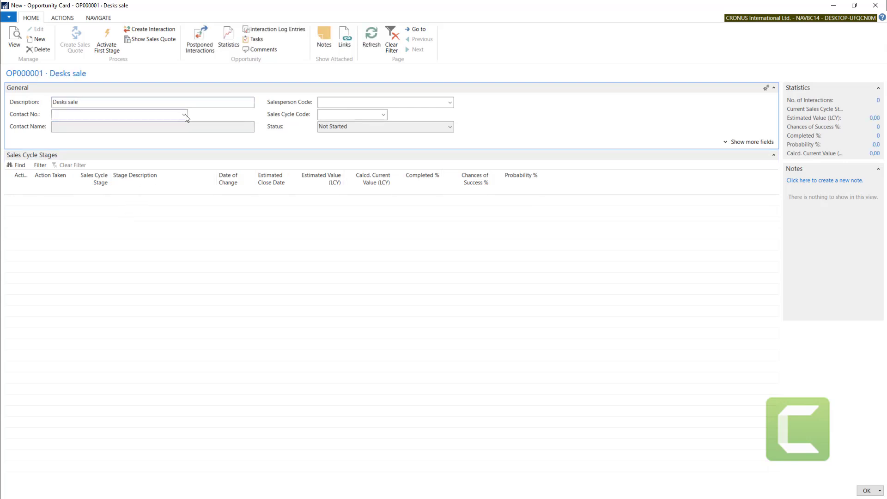
Set the opportunity's contact to A. Gibson's Law Firm (CT100006)
click(184, 113)
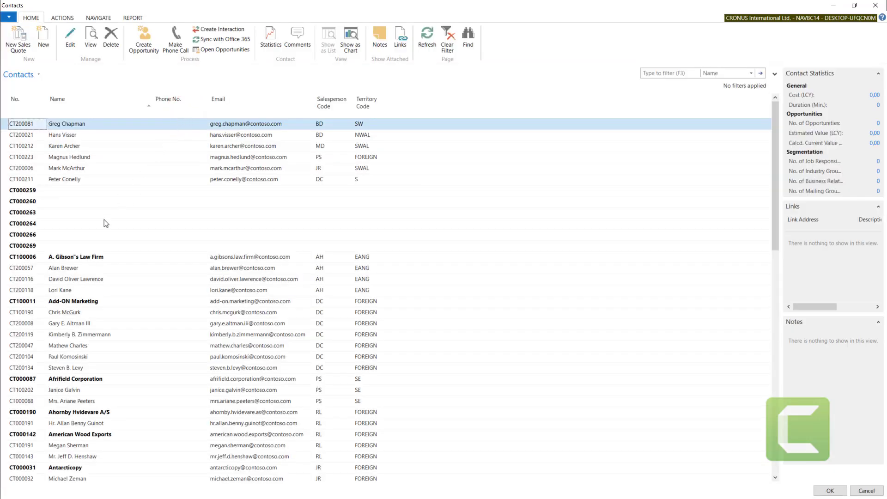
click(76, 258)
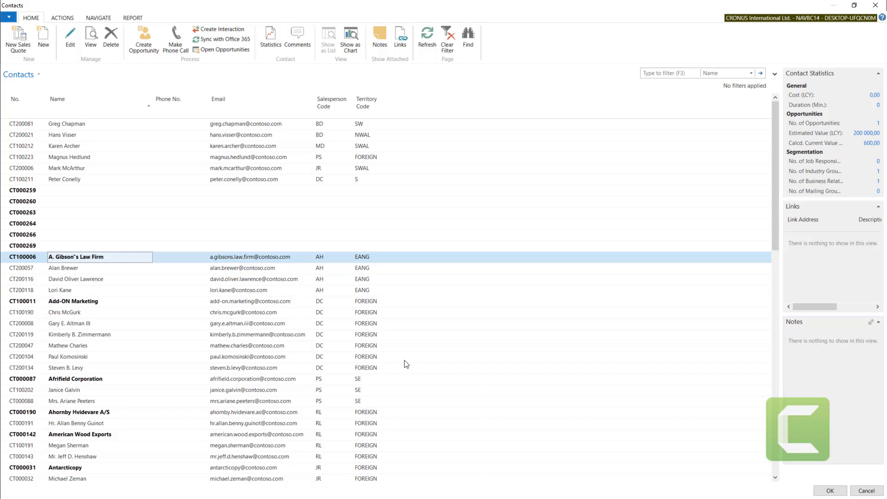
click(831, 490)
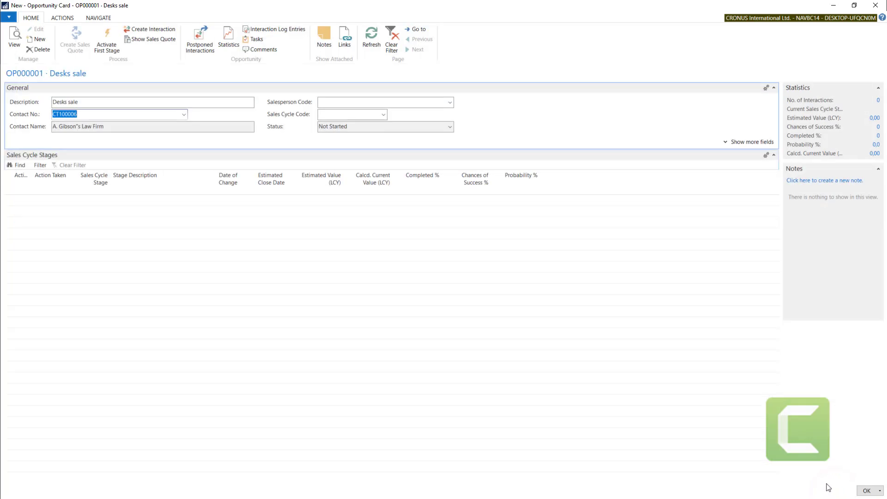
Assign salesperson RL and sales cycle F-LARGE to the opportunity
click(449, 102)
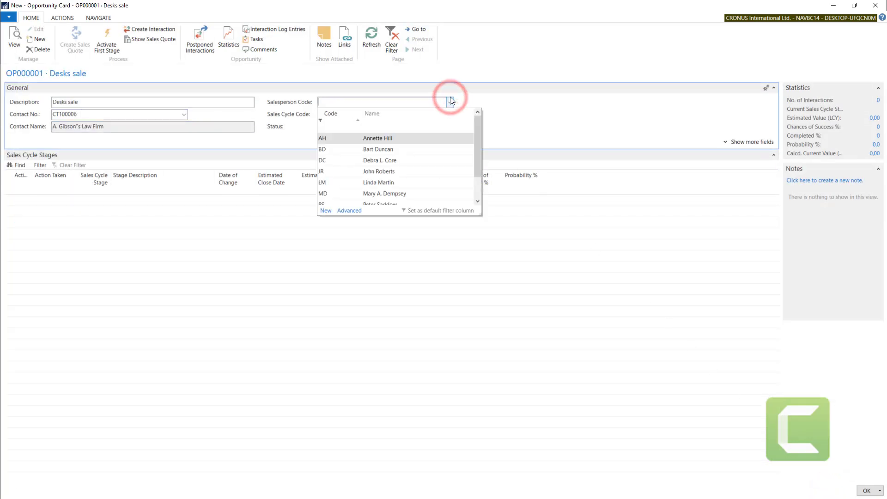
scroll(416, 153, down, 1)
click(338, 193)
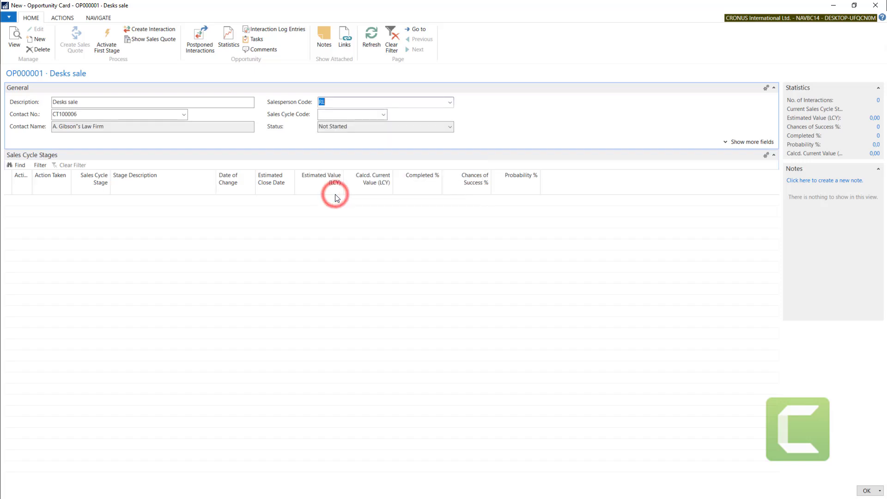
click(384, 113)
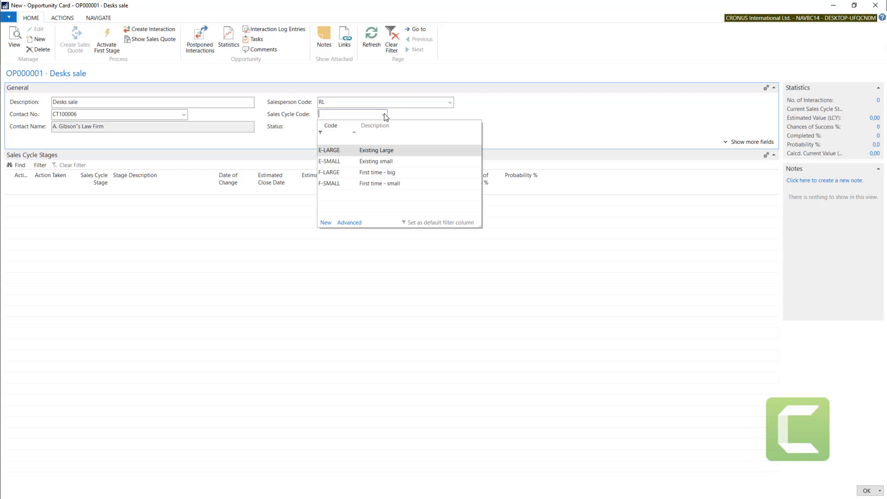
click(367, 171)
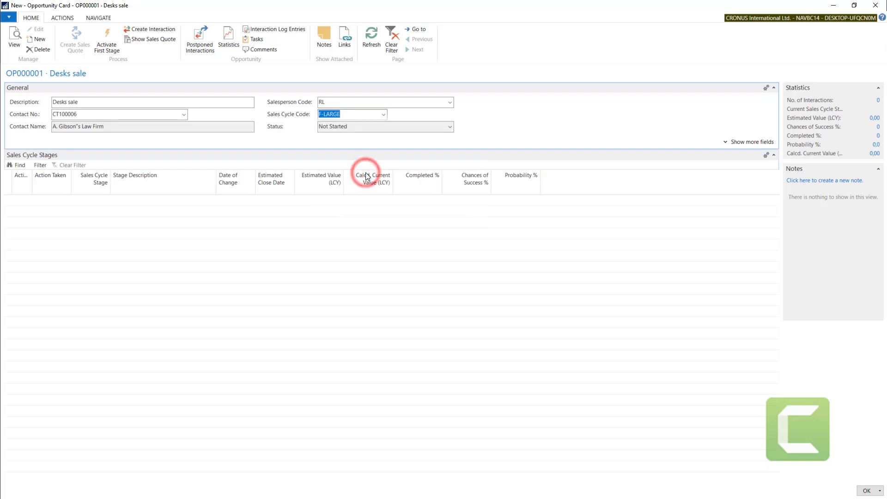
key(Tab)
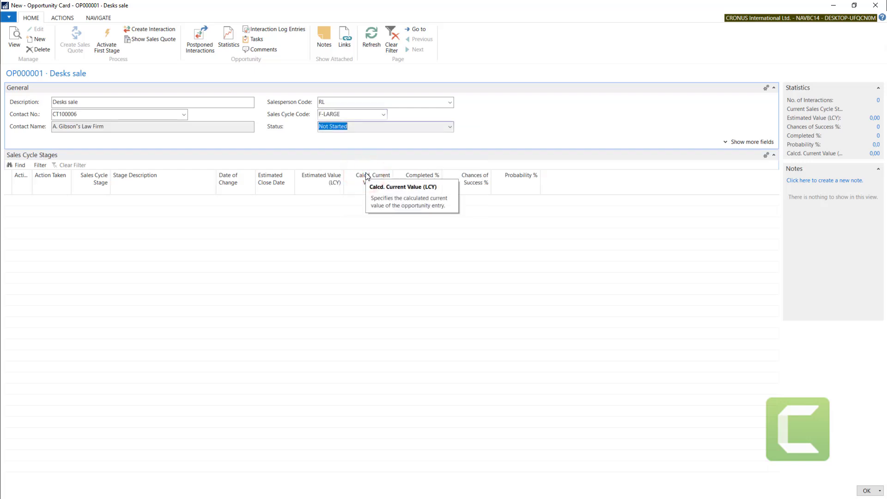
click(360, 127)
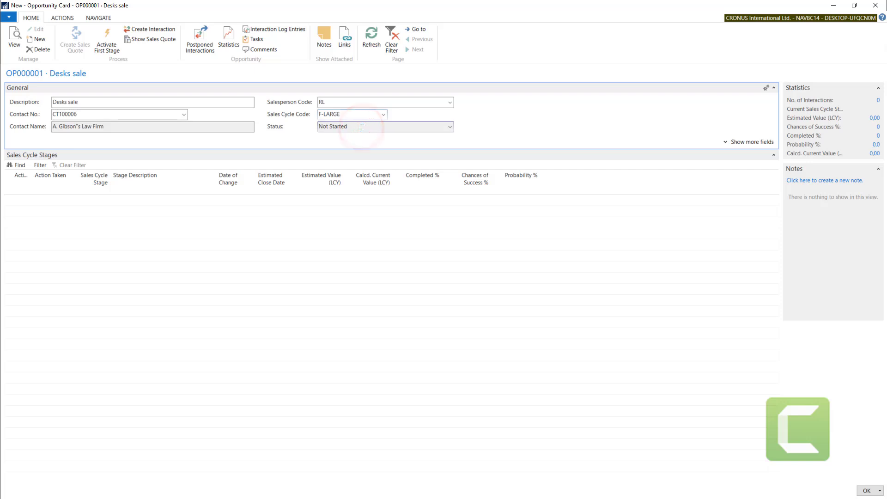
Show all General fields and review the Campaign No. and Segment No. fields
click(724, 141)
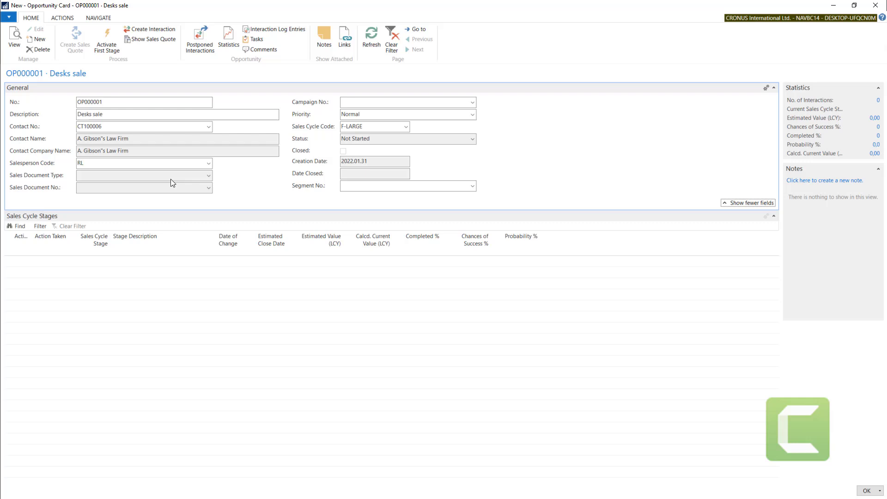
click(358, 101)
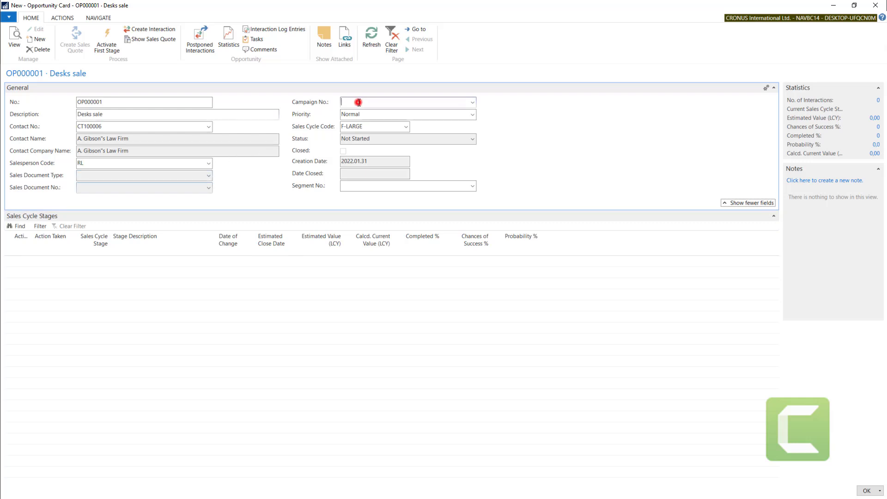
click(358, 186)
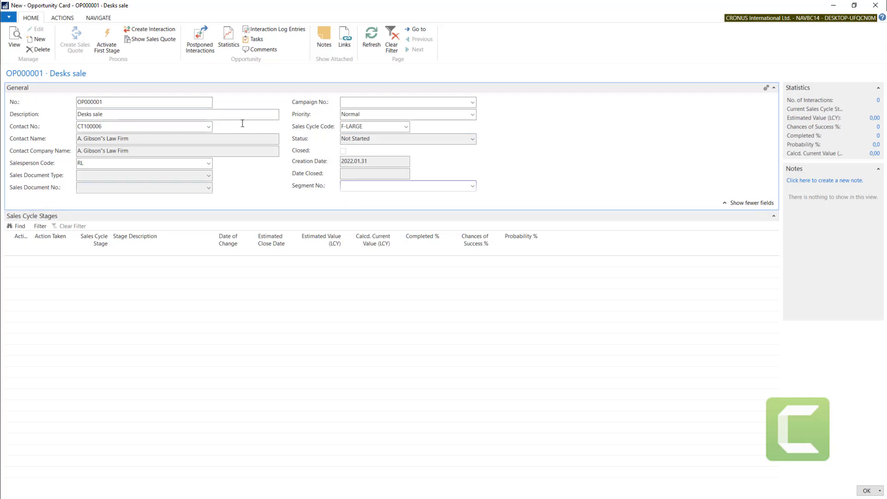
Activate the first stage and check Initial shows 2% completed and 10% chance
click(109, 38)
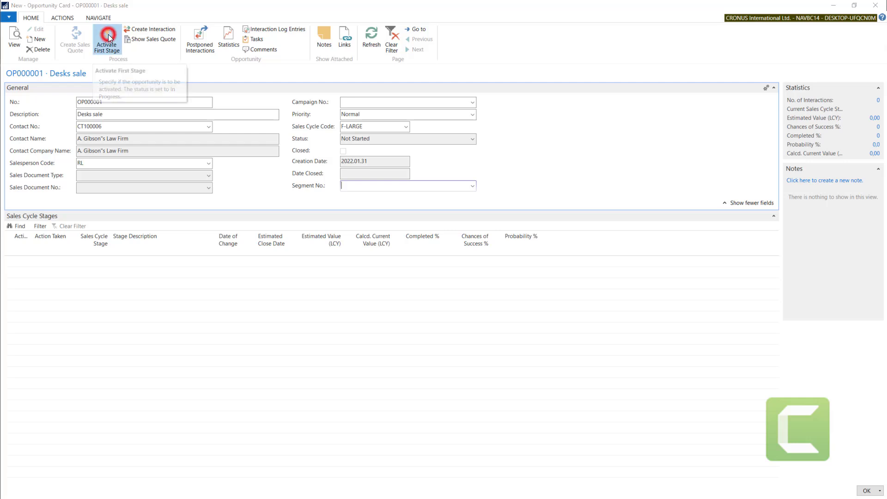
click(462, 263)
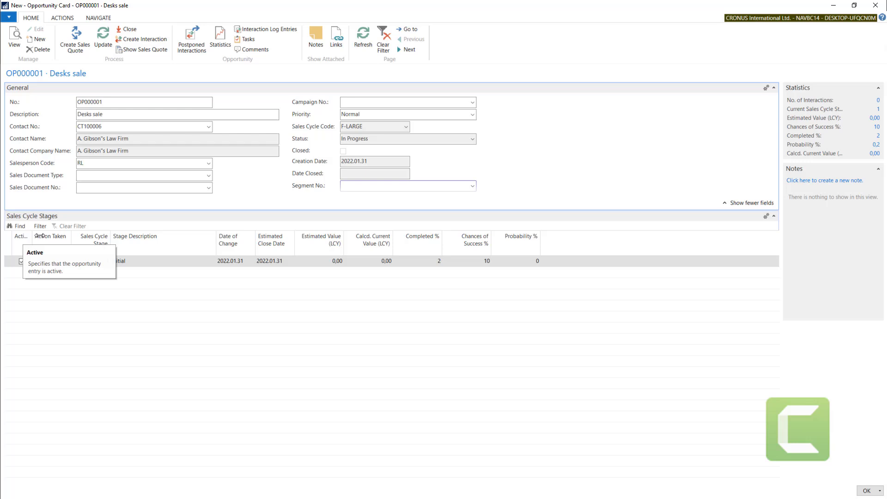
double_click(47, 239)
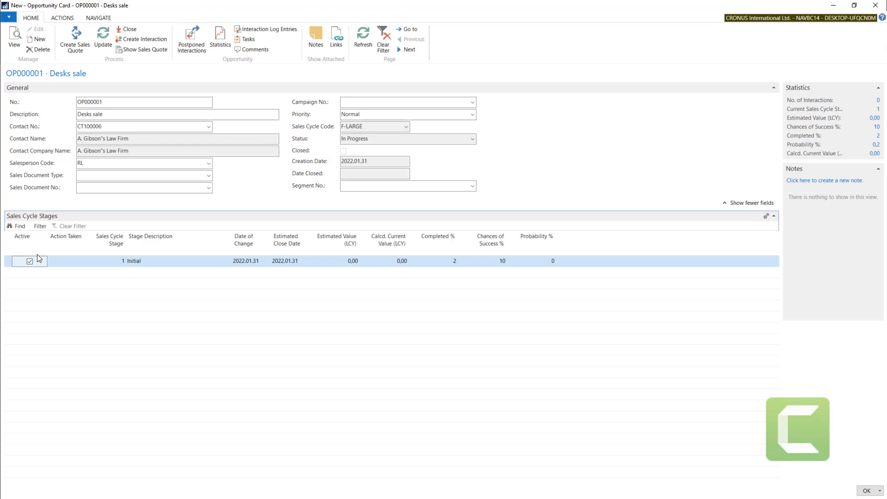
click(447, 260)
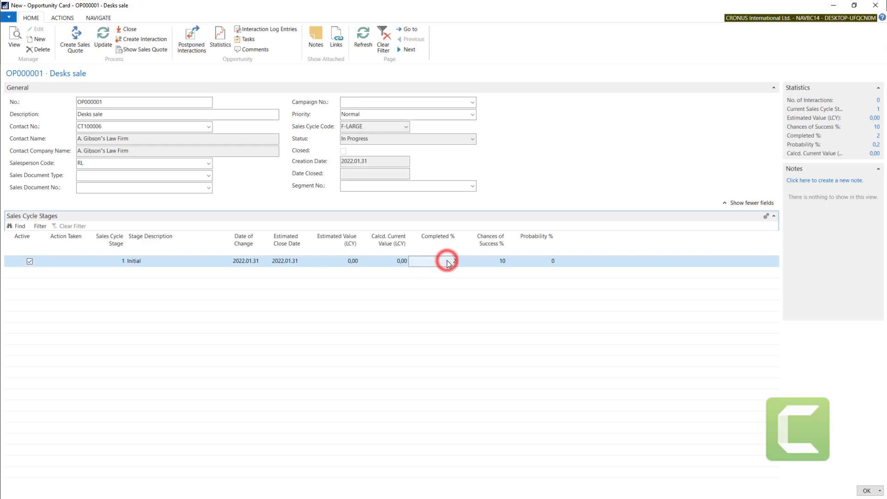
click(498, 264)
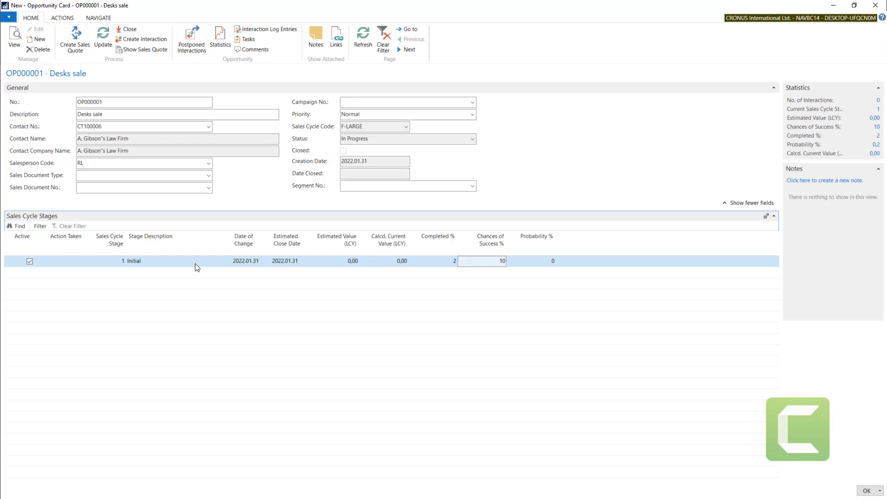
Open the opportunity's tasks and review Verify quality of opportunity and Identify key persons
click(248, 39)
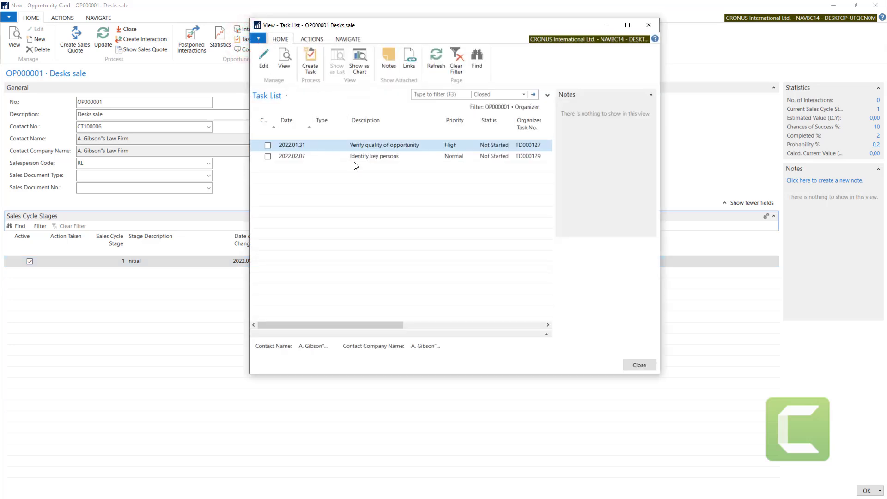
click(296, 145)
click(294, 159)
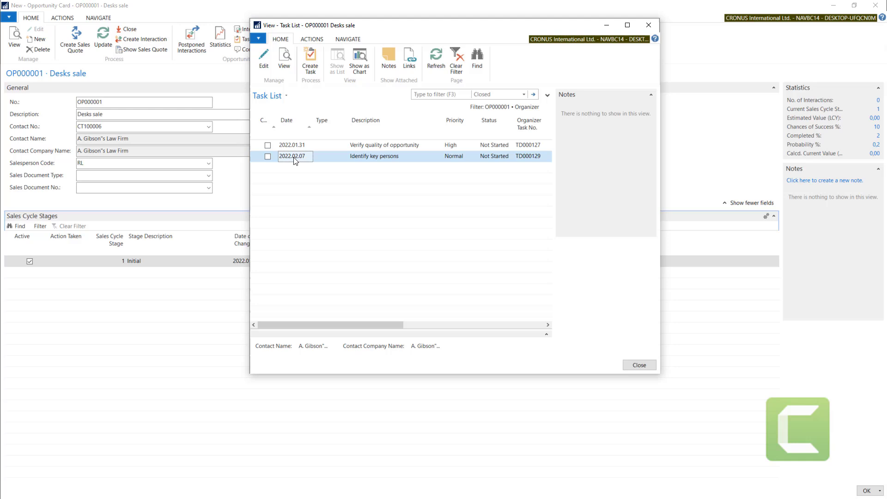
drag(364, 326, 513, 324)
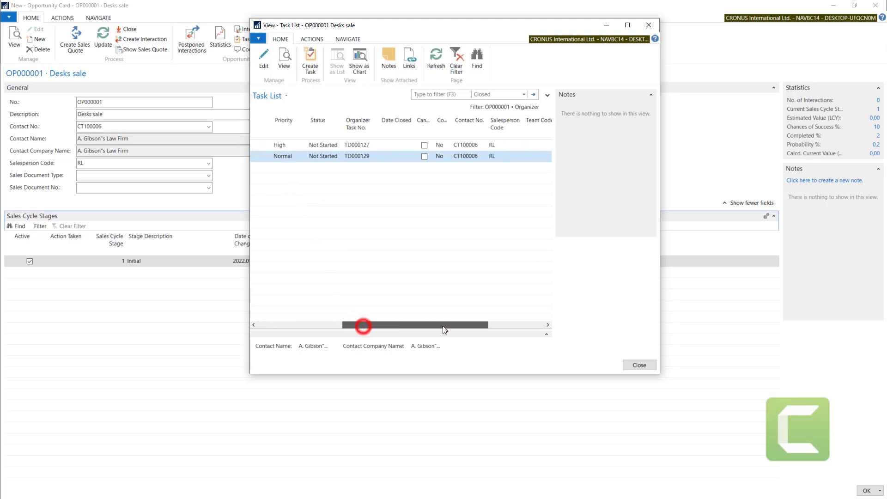
click(378, 156)
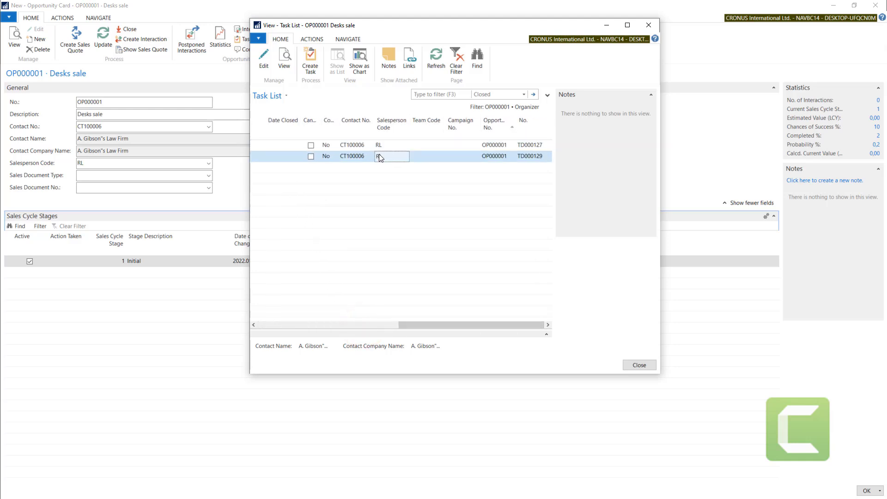
drag(437, 325, 290, 323)
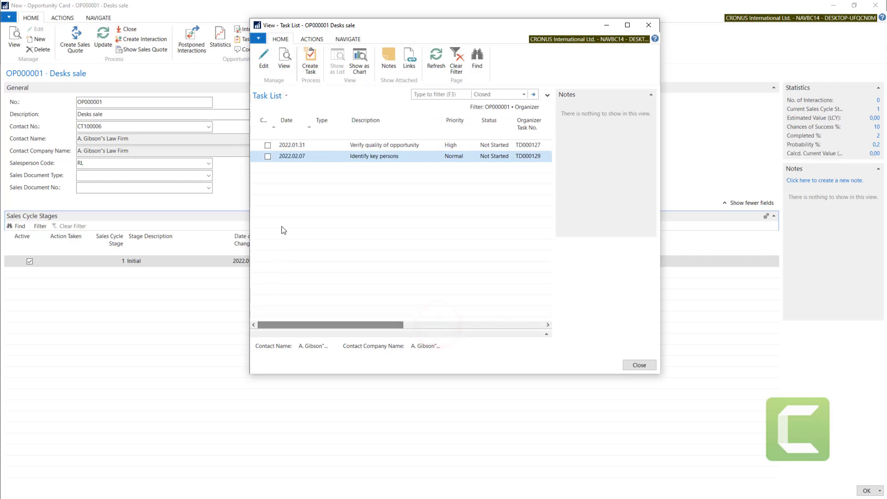
click(297, 145)
click(297, 144)
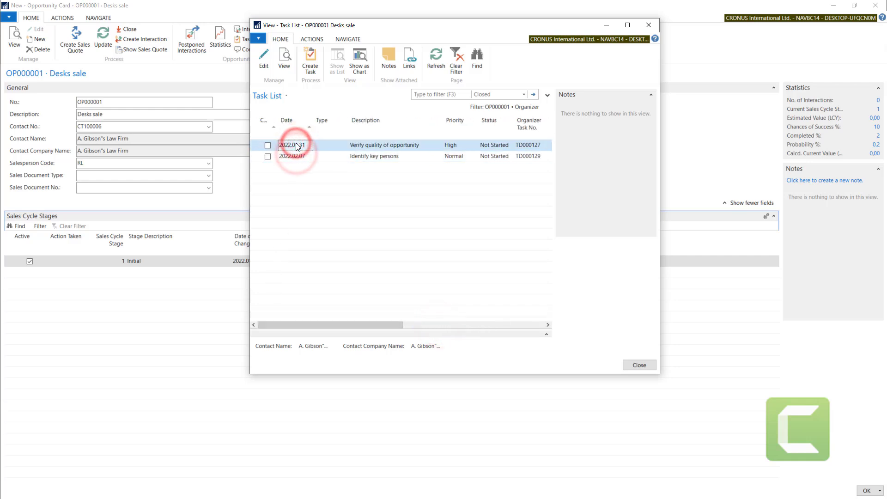